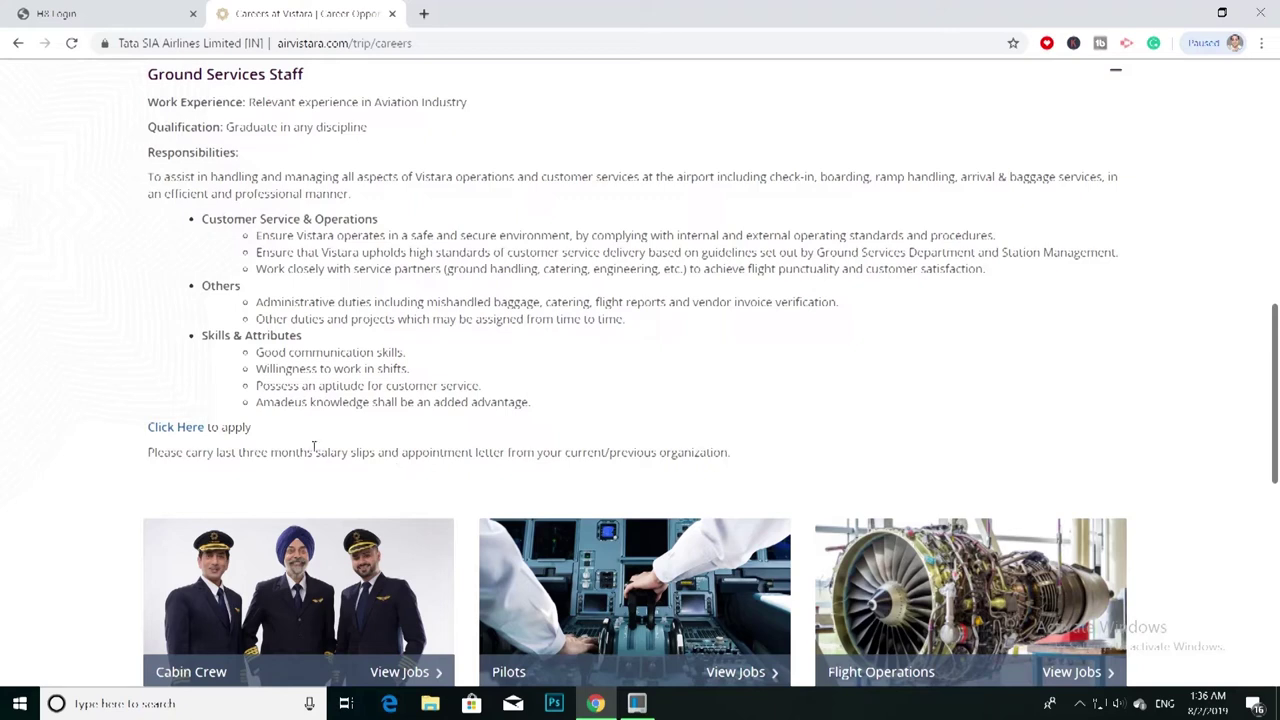
Open the Ground Services Staff application link and sign in to Google with the account password.
click(187, 433)
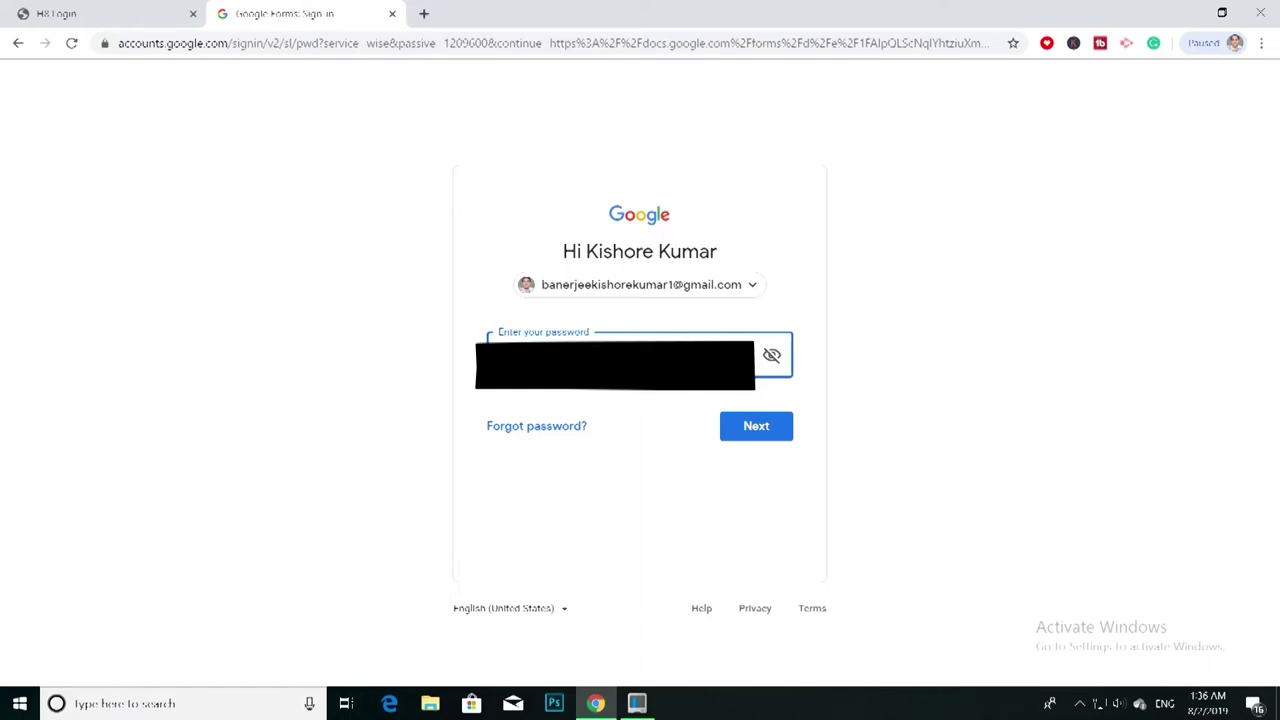
key(Return)
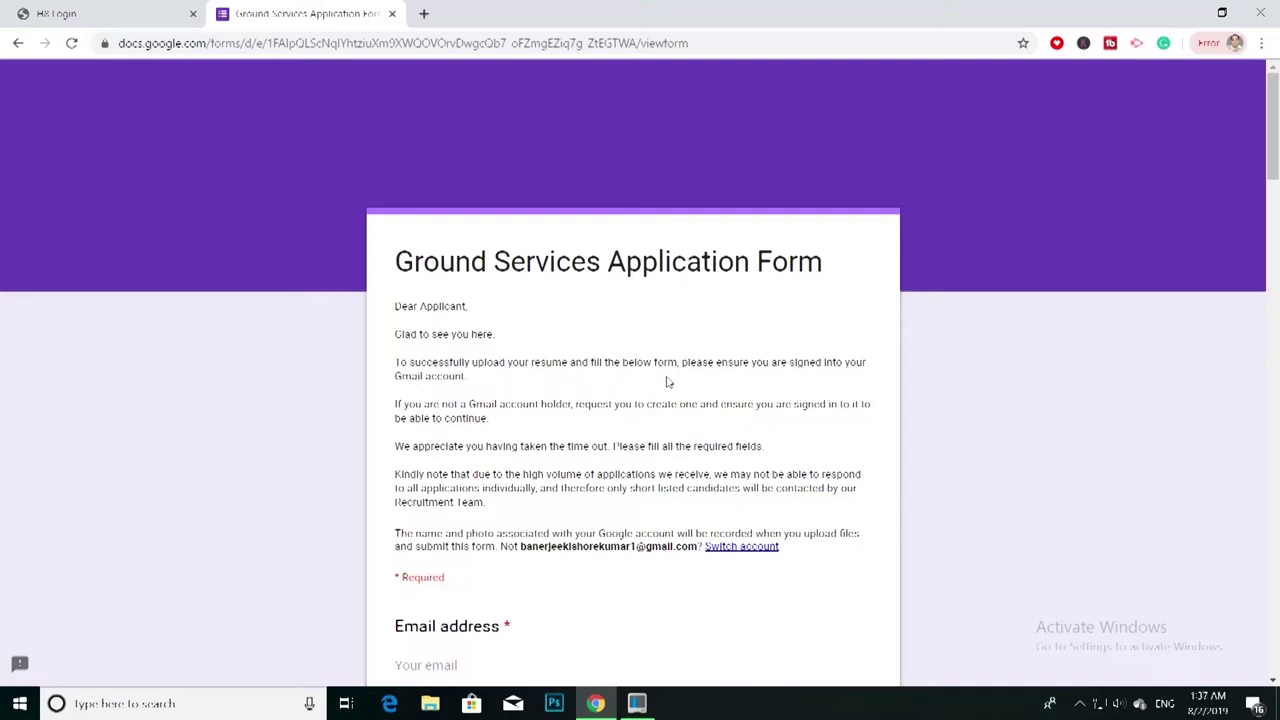
Examine the application form's introduction, sign-in instructions and personal detail fields down to the highest qualification question.
scroll(668, 381, down, 3)
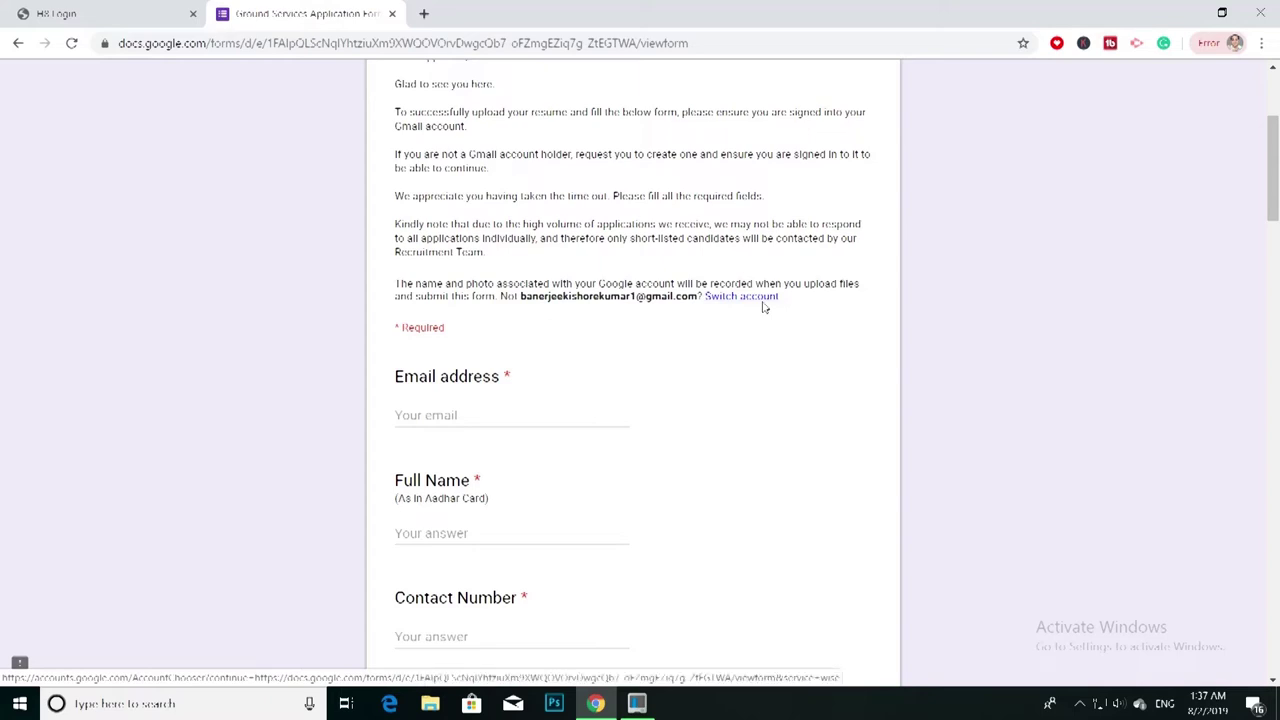
scroll(763, 307, up, 3)
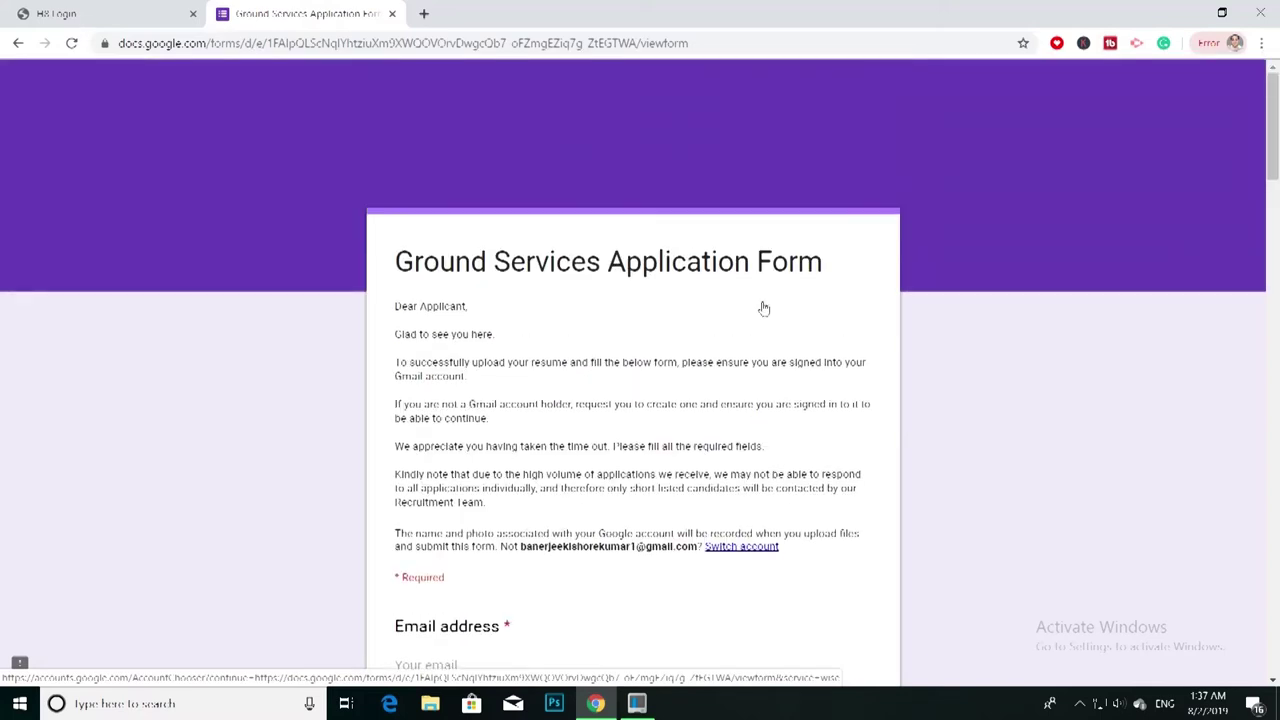
scroll(763, 307, down, 4)
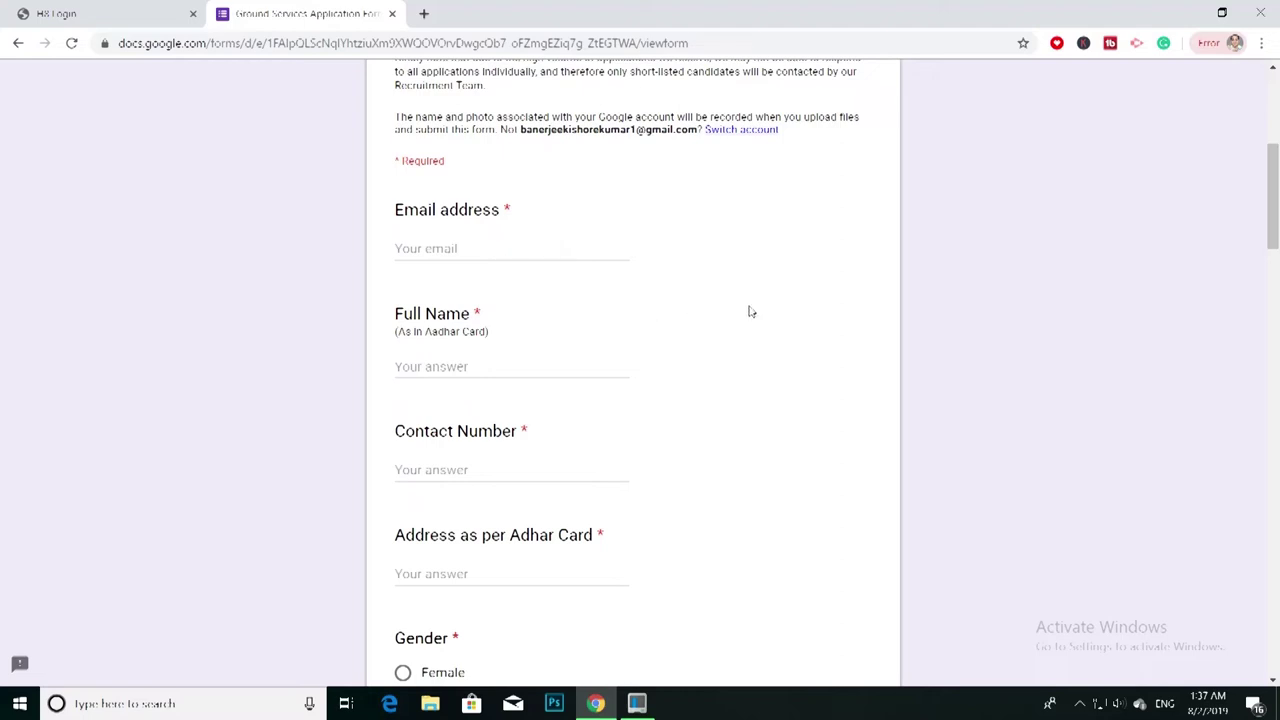
scroll(752, 312, down, 1)
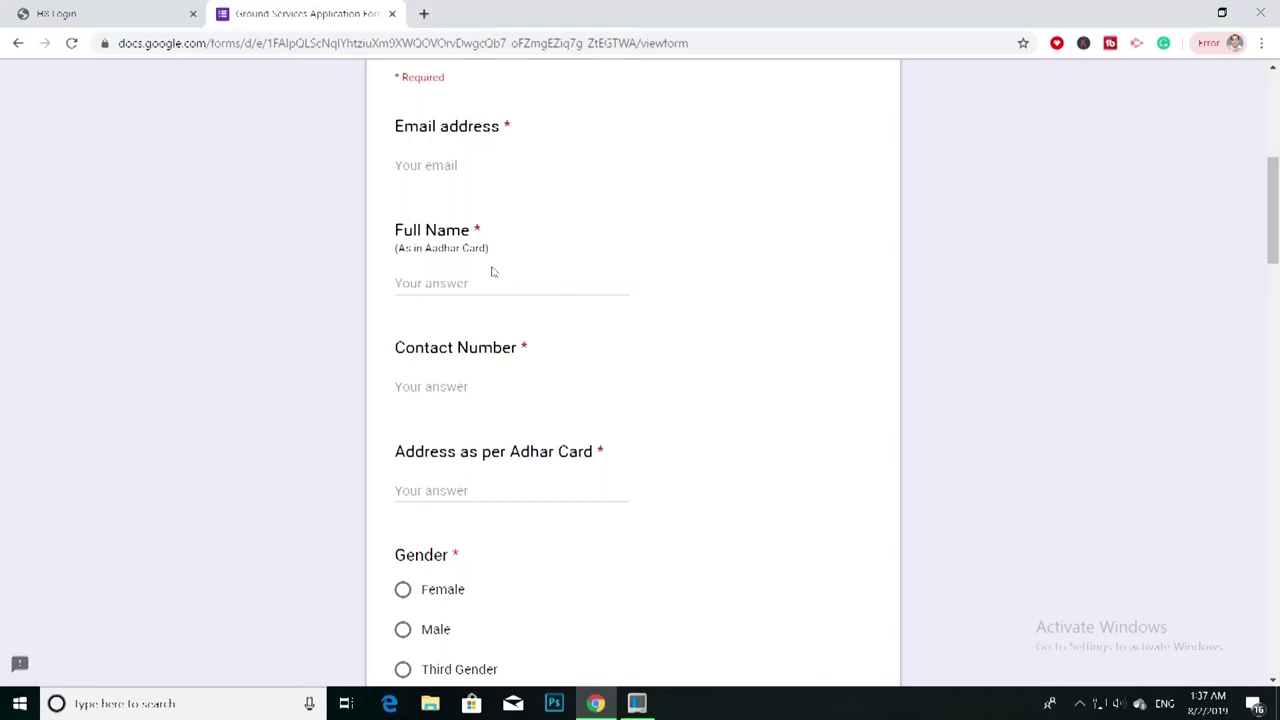
scroll(492, 271, down, 2)
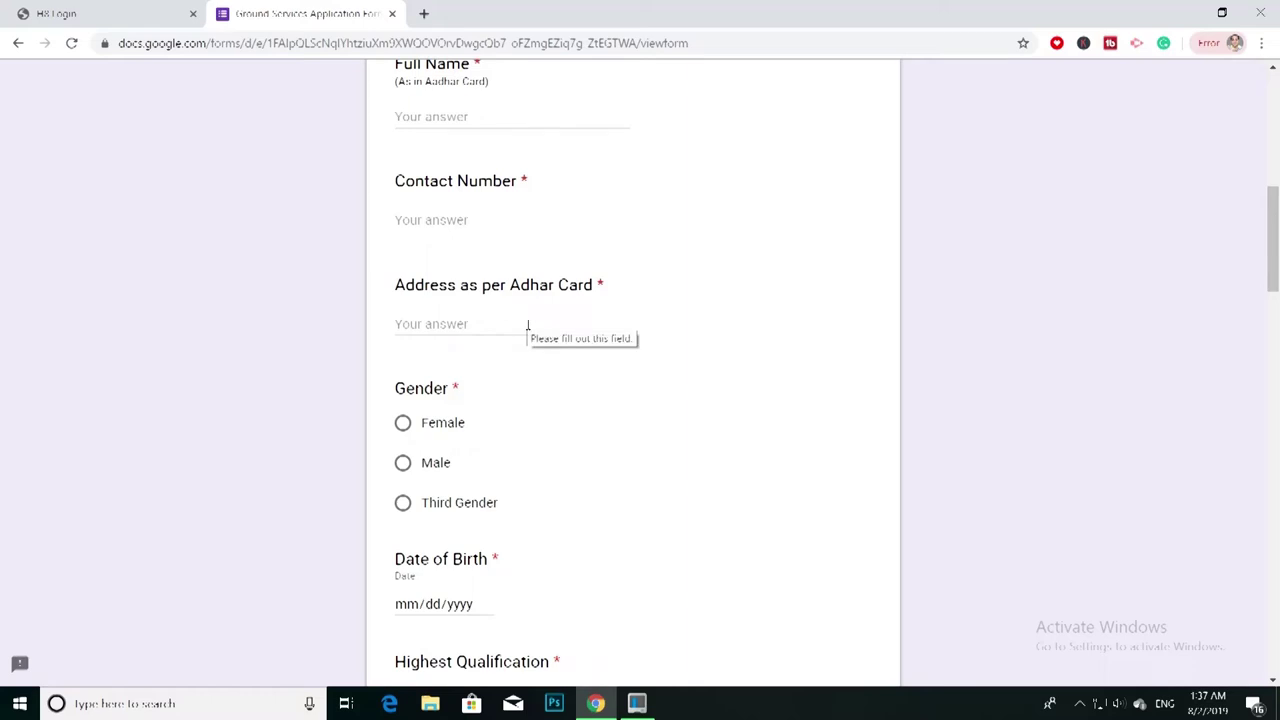
scroll(527, 325, down, 2)
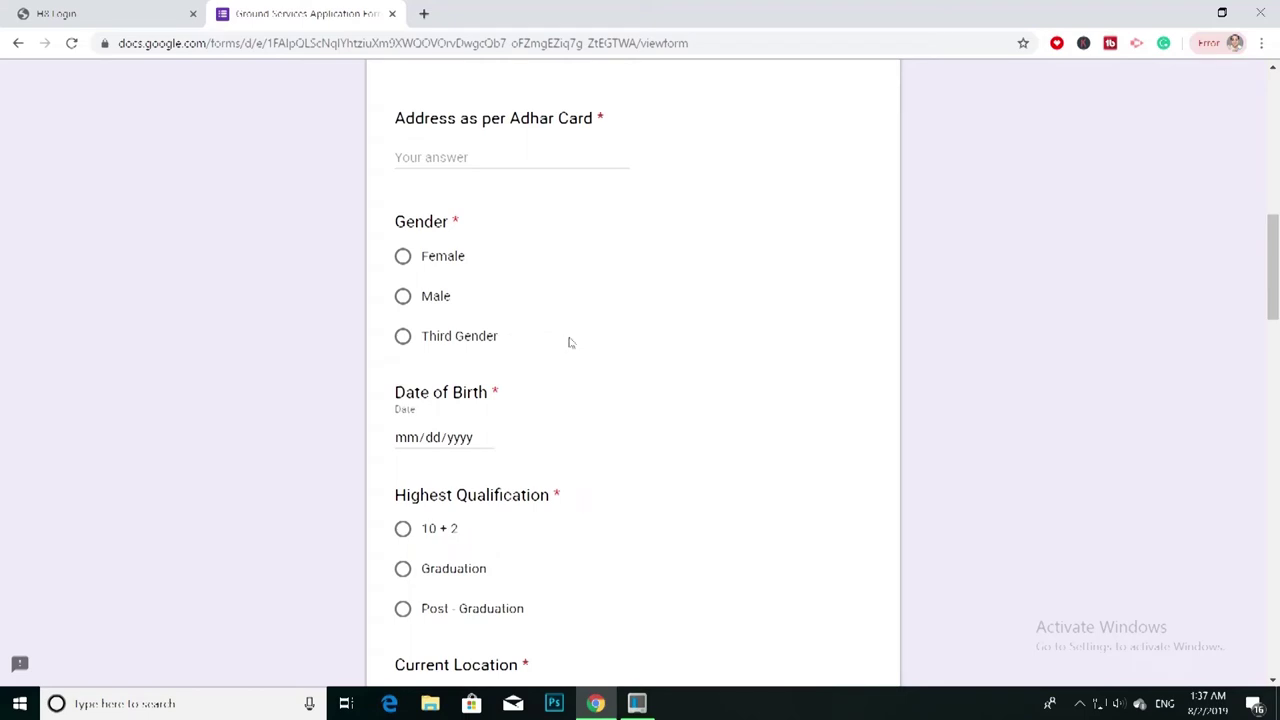
scroll(569, 342, down, 2)
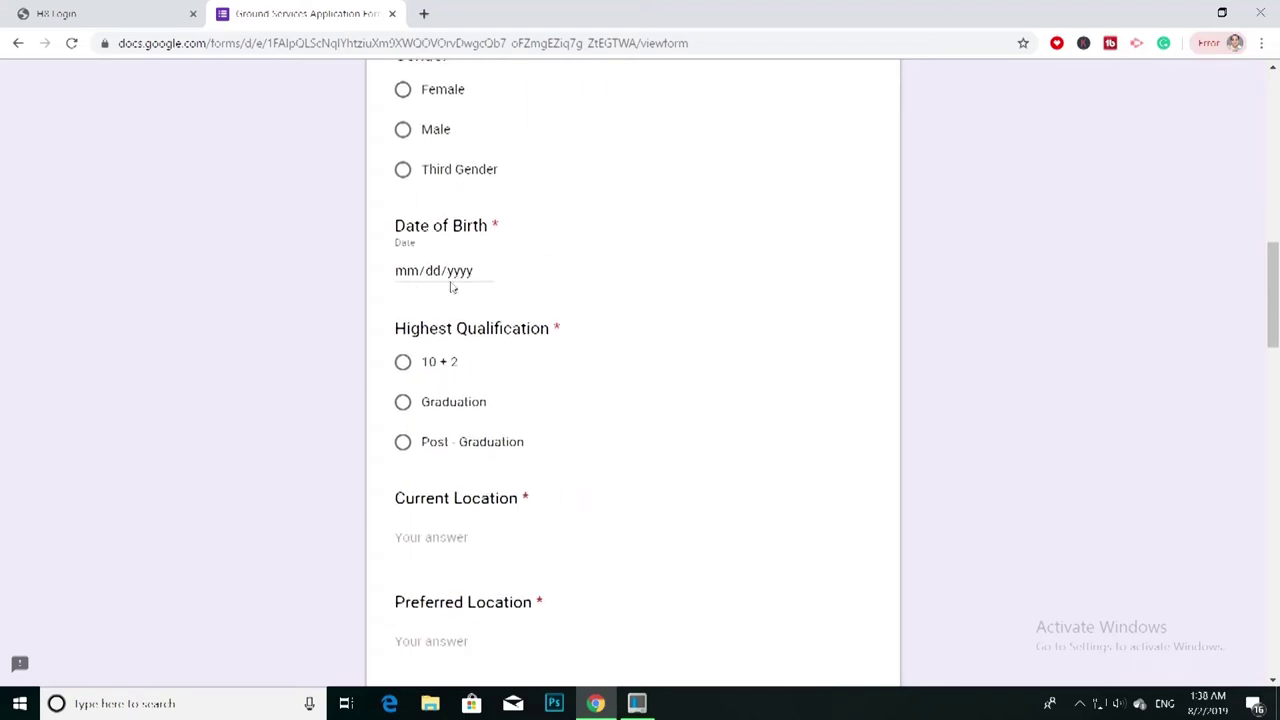
click(466, 272)
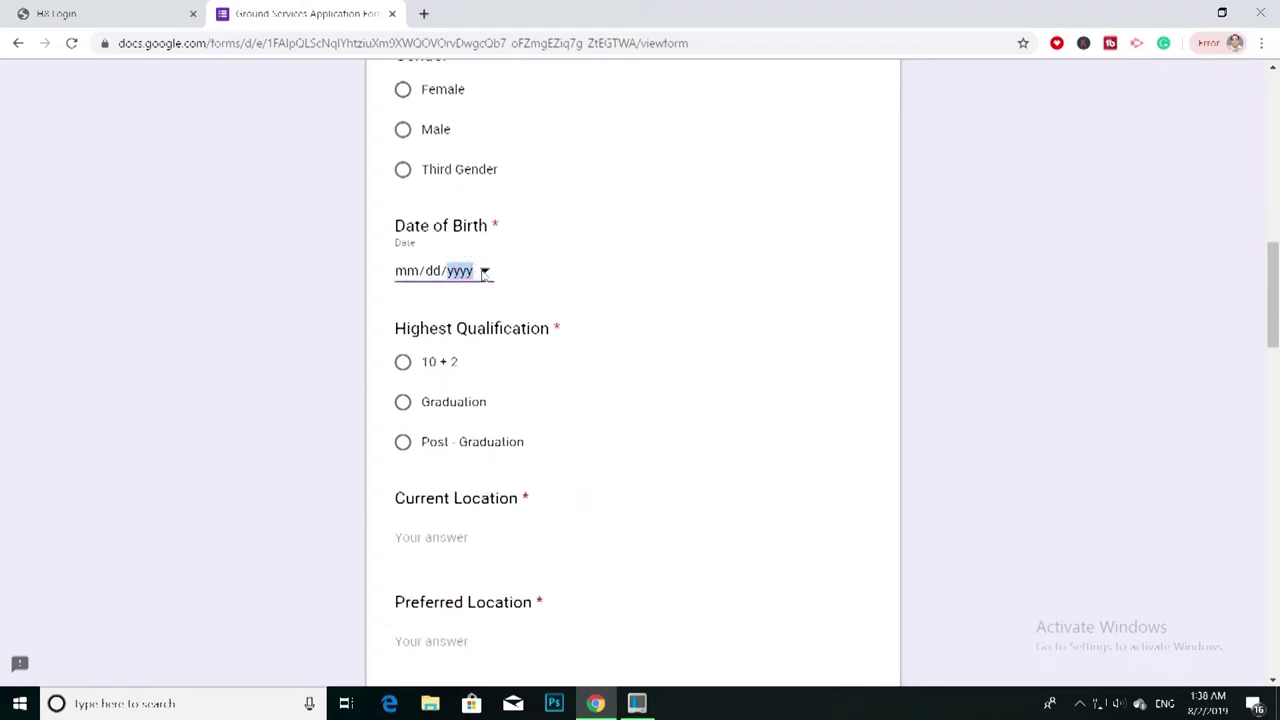
click(484, 272)
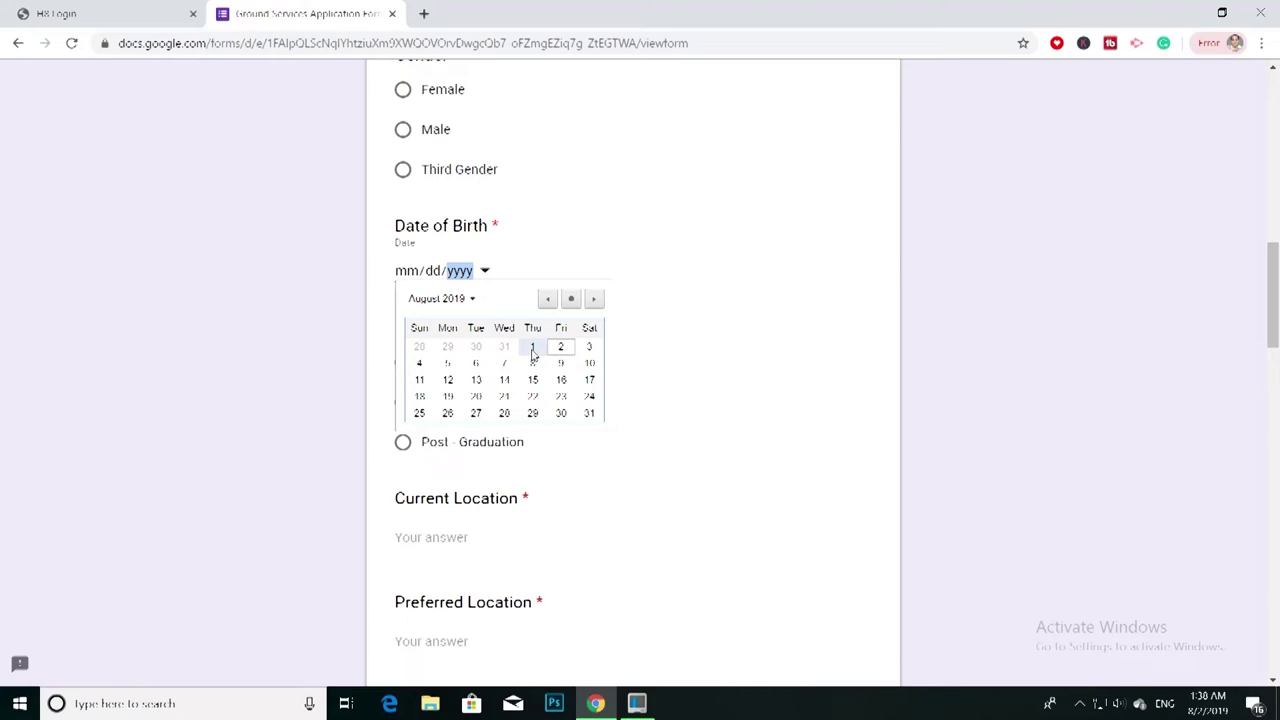
click(588, 413)
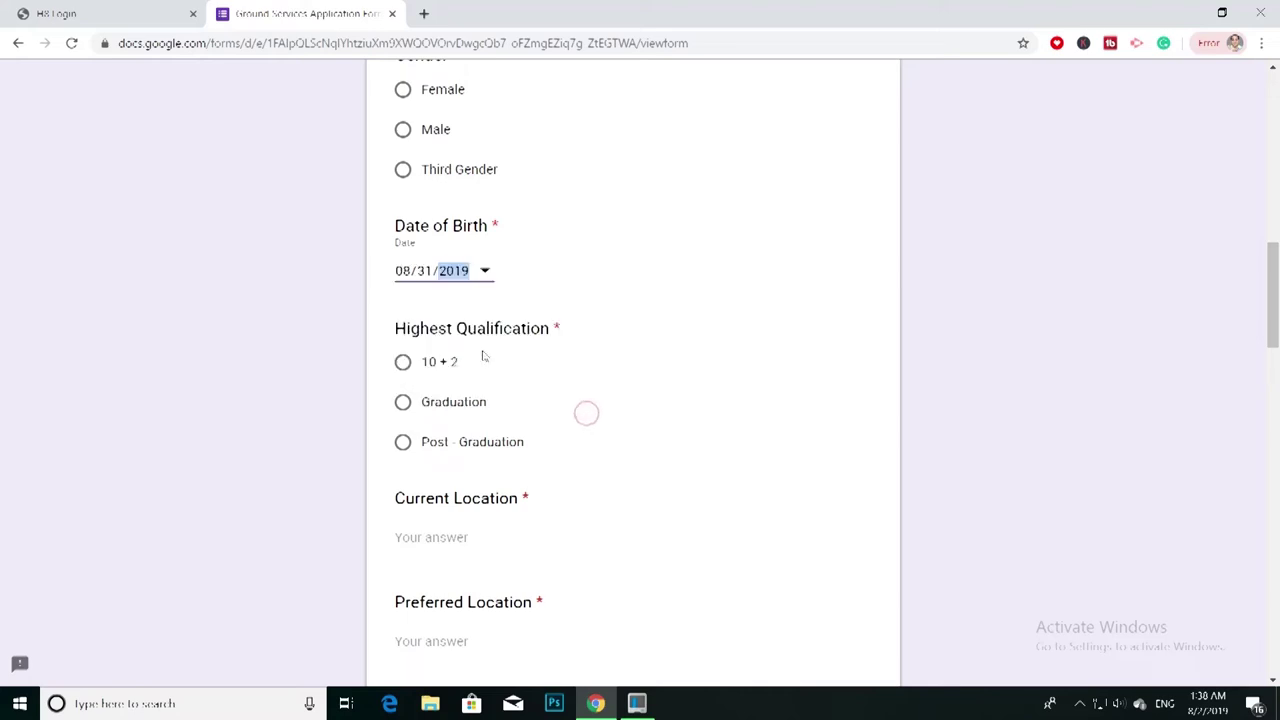
Fill in the Date of Birth field by picking the applicant's birth year, month and day from the calendar.
click(485, 271)
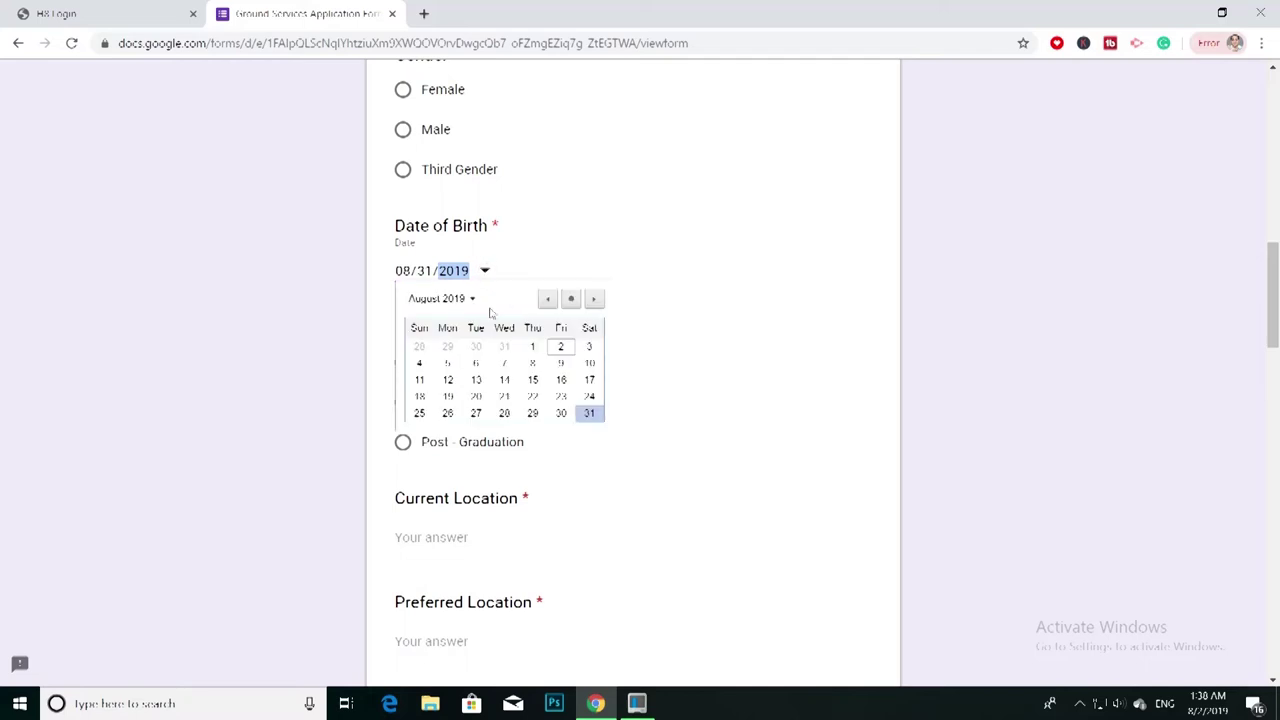
click(472, 299)
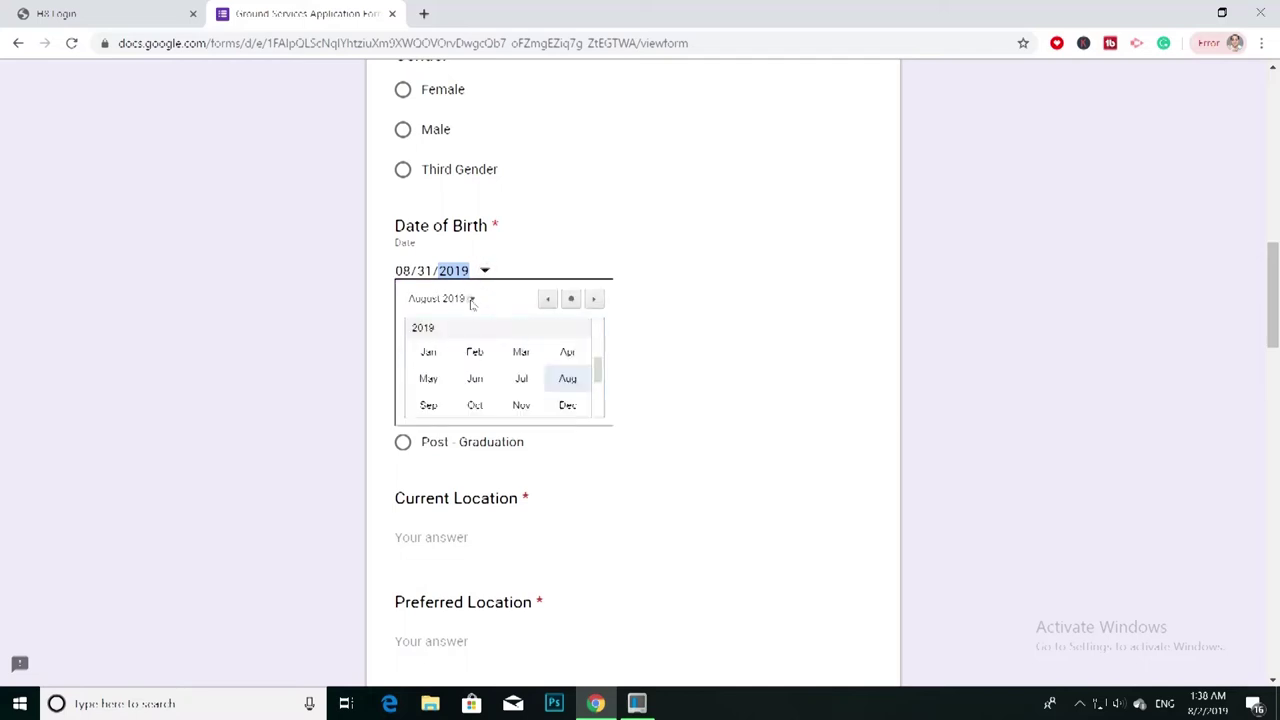
click(428, 378)
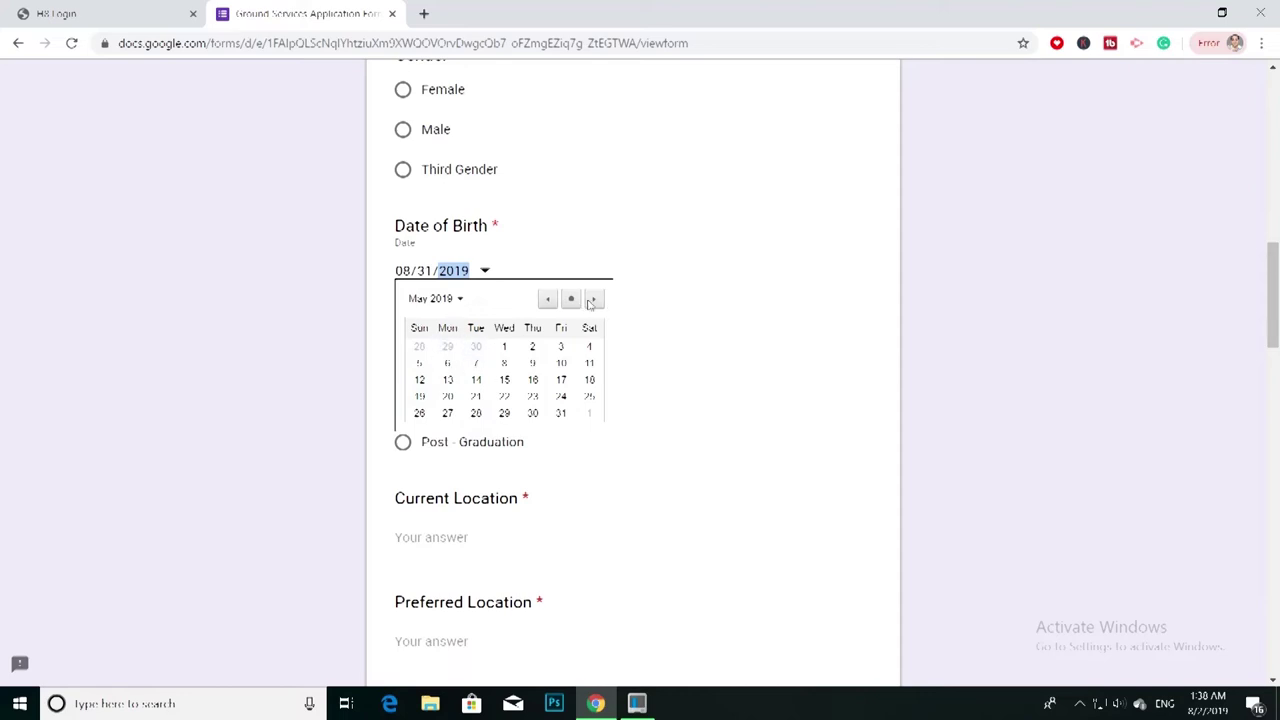
click(456, 299)
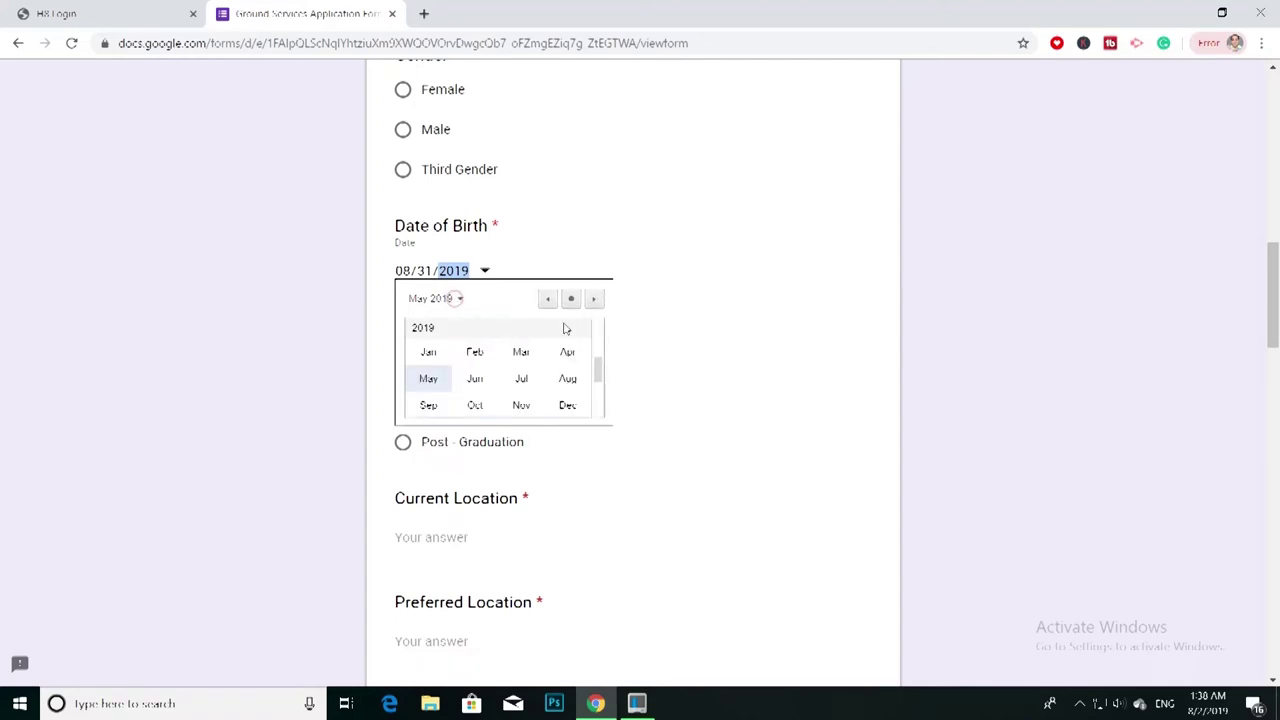
drag(598, 368, 598, 330)
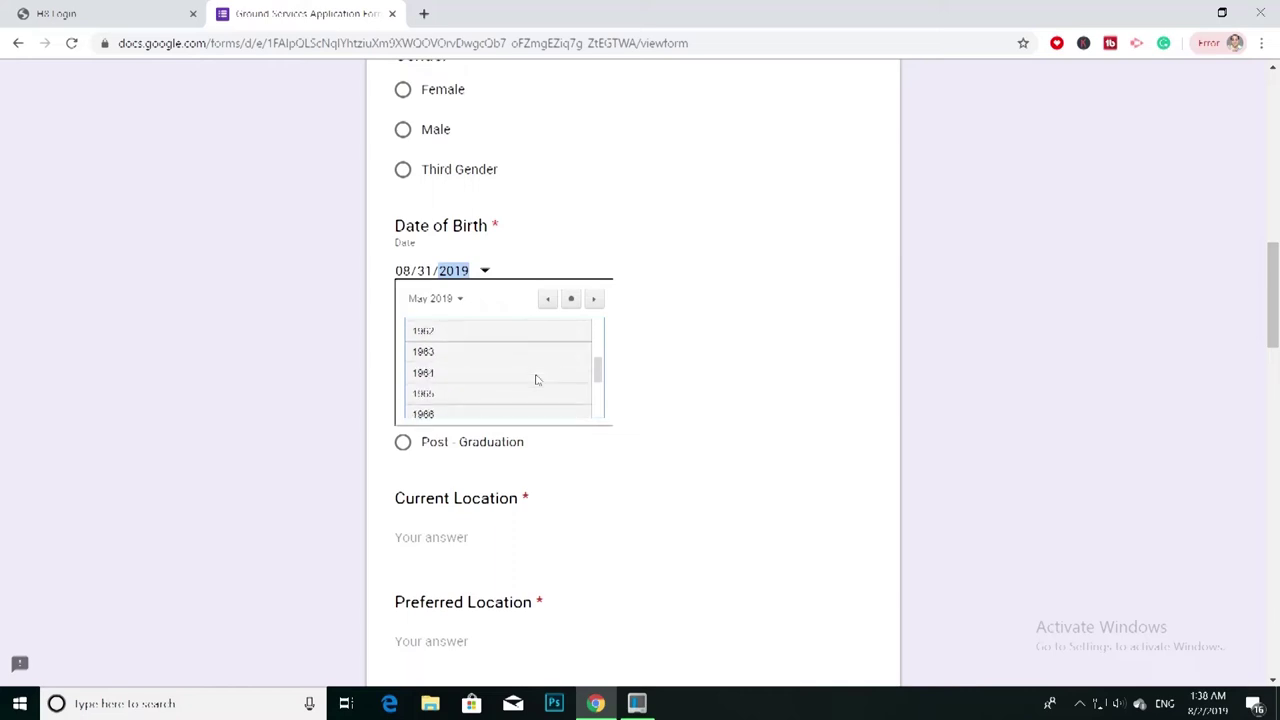
scroll(536, 380, down, 3)
scroll(536, 380, down, 1)
click(489, 407)
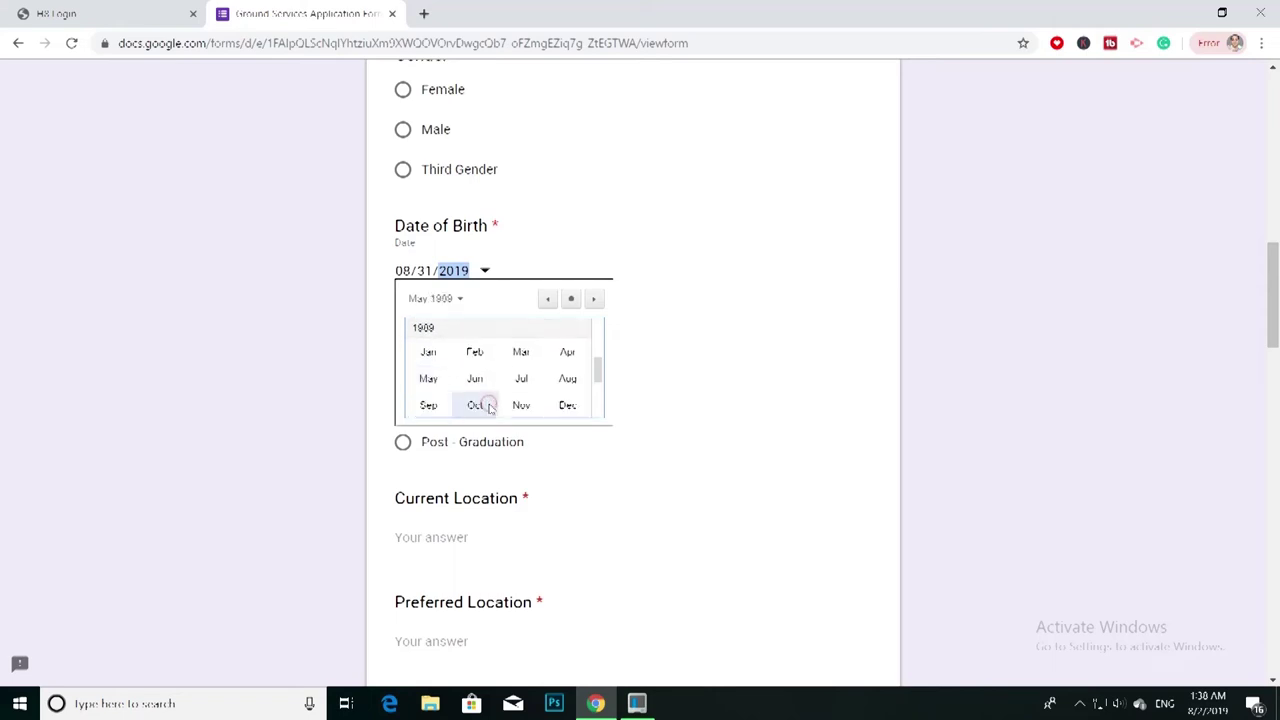
click(430, 379)
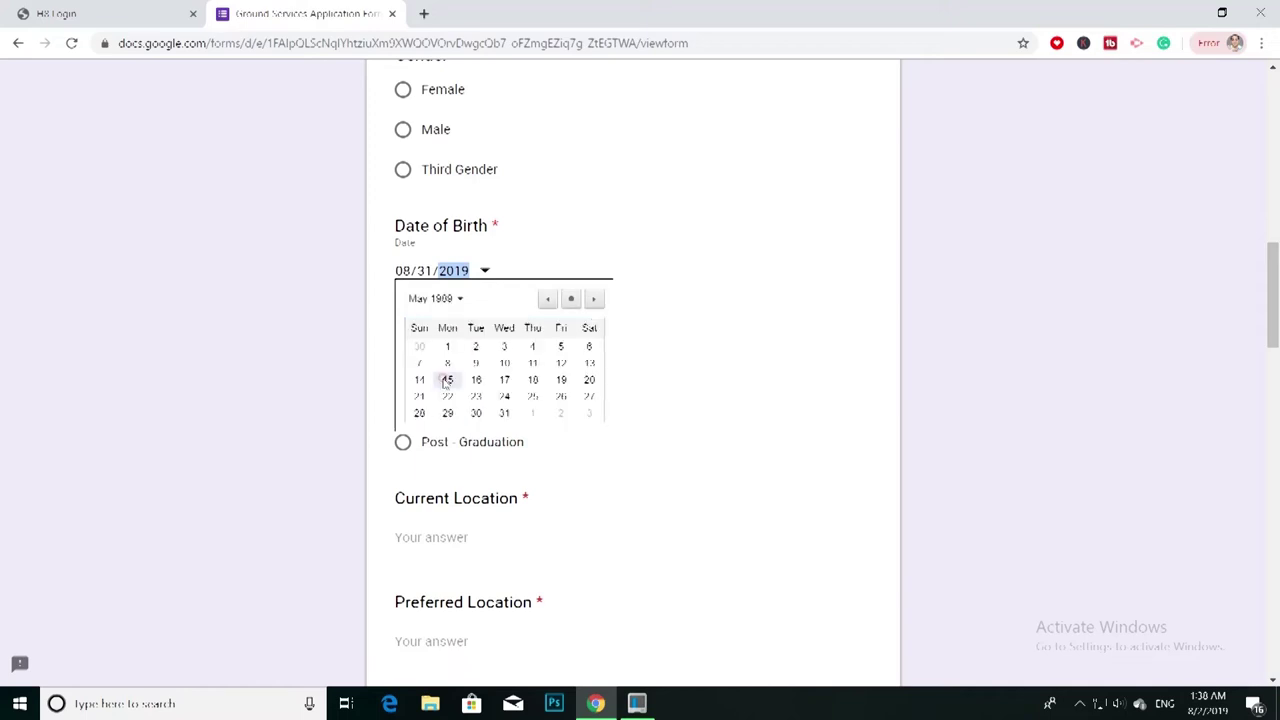
click(504, 413)
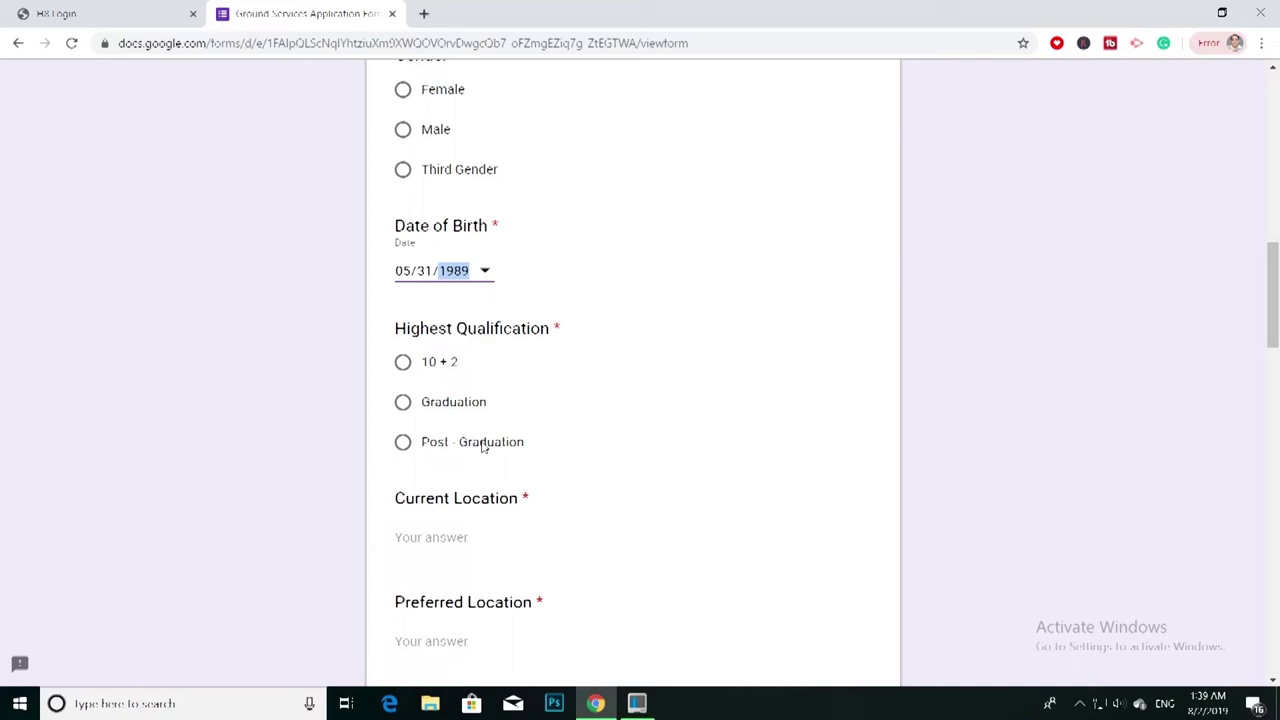
Choose Duty Manager as the post applied for.
scroll(482, 447, down, 2)
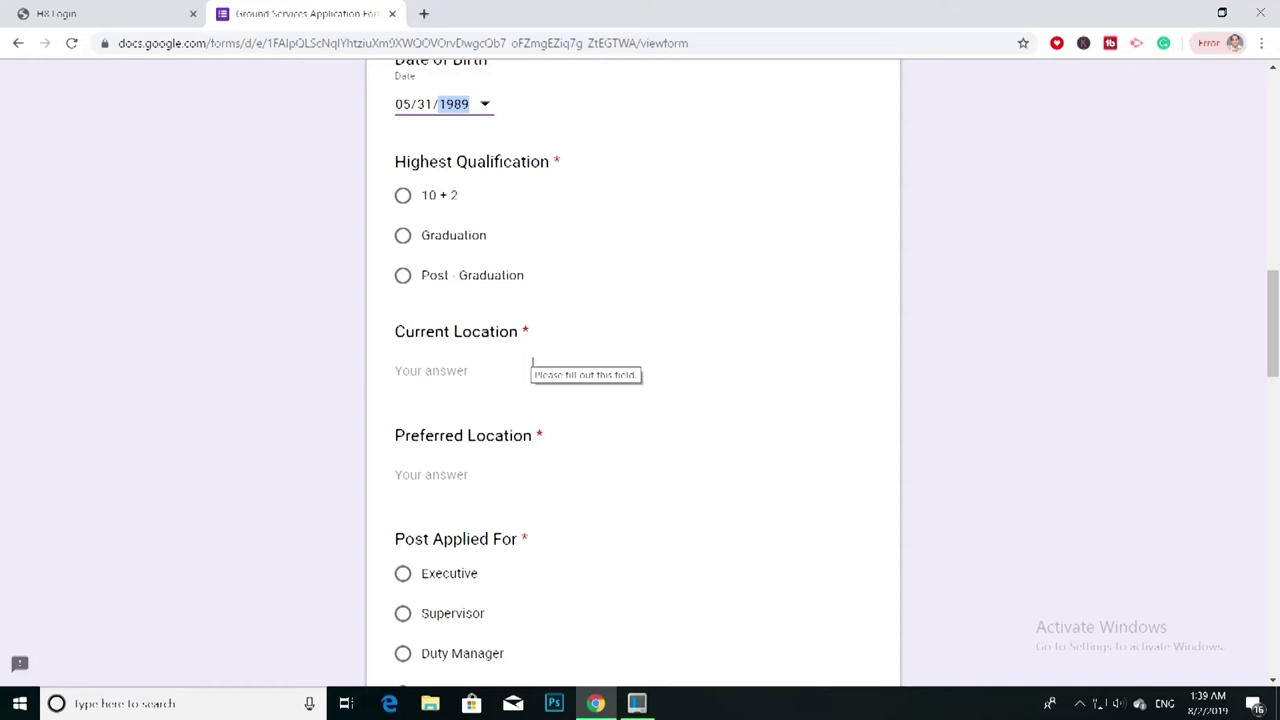
scroll(532, 364, down, 3)
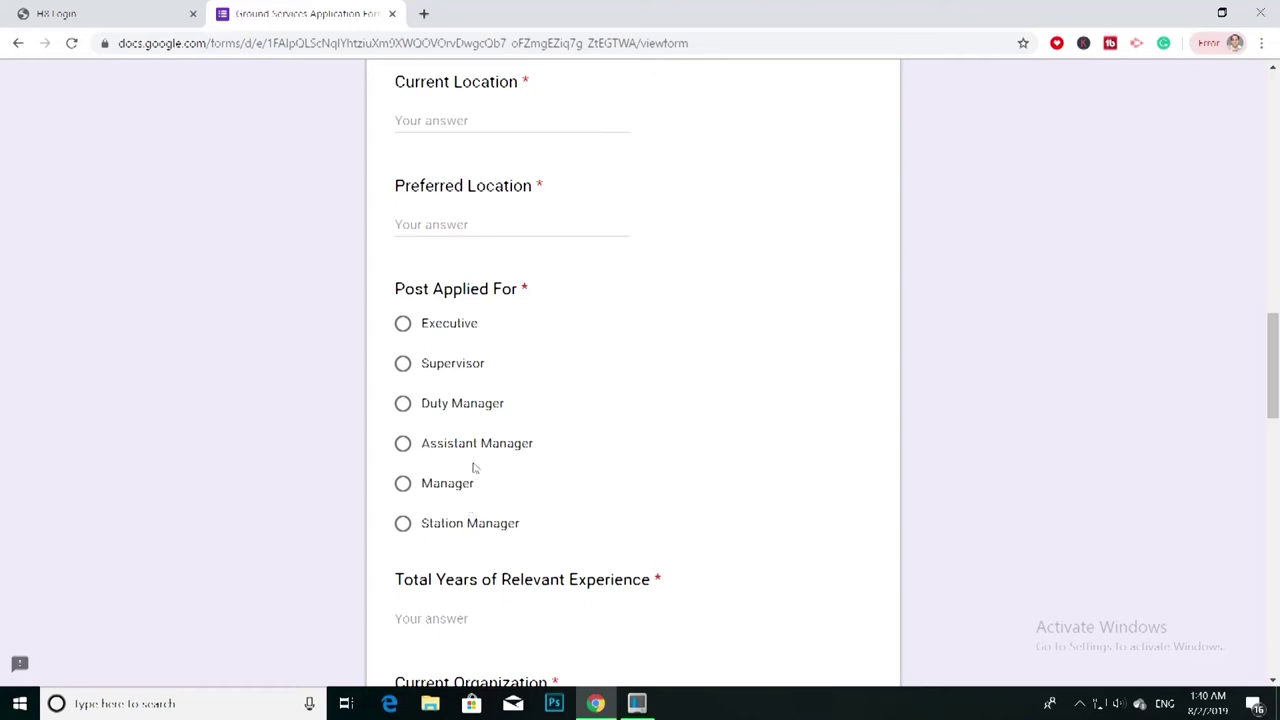
click(455, 331)
click(456, 368)
click(461, 403)
Examine the form's experience, current organization, designation, annual salary and notice period questions, as well as the disclaimer.
scroll(570, 433, down, 1)
scroll(570, 433, down, 2)
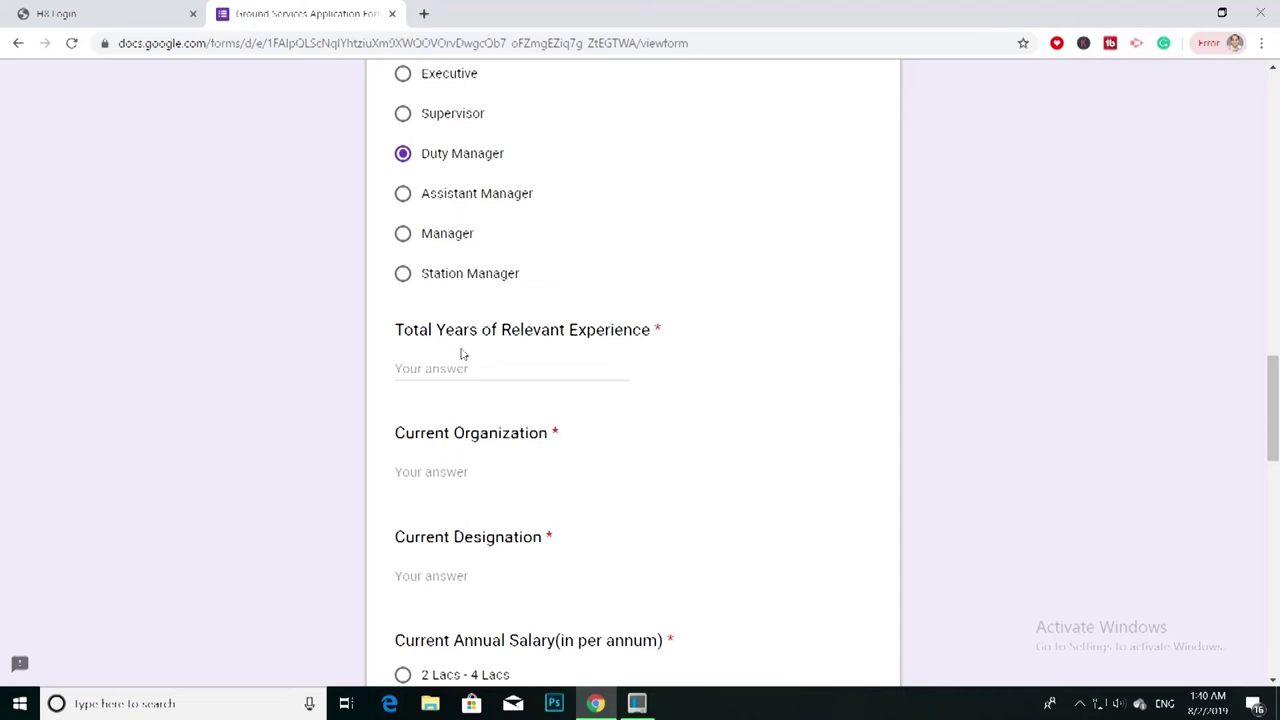
scroll(461, 353, up, 6)
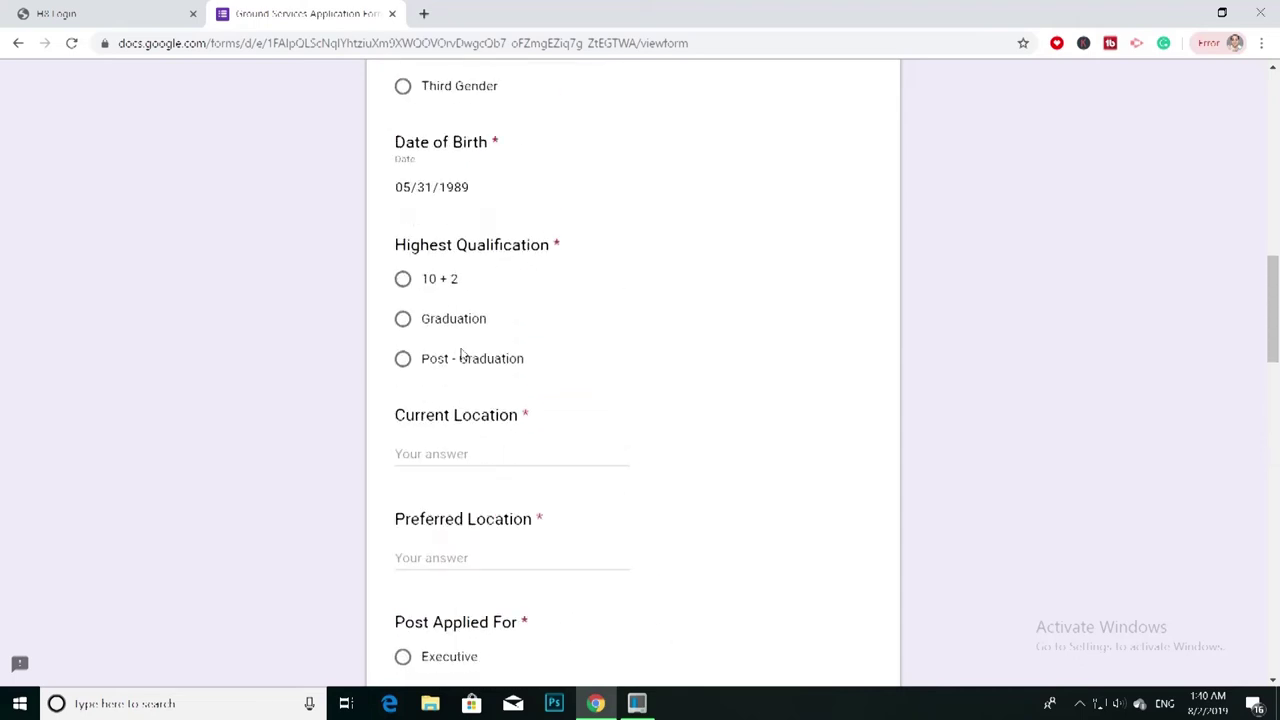
scroll(461, 353, down, 8)
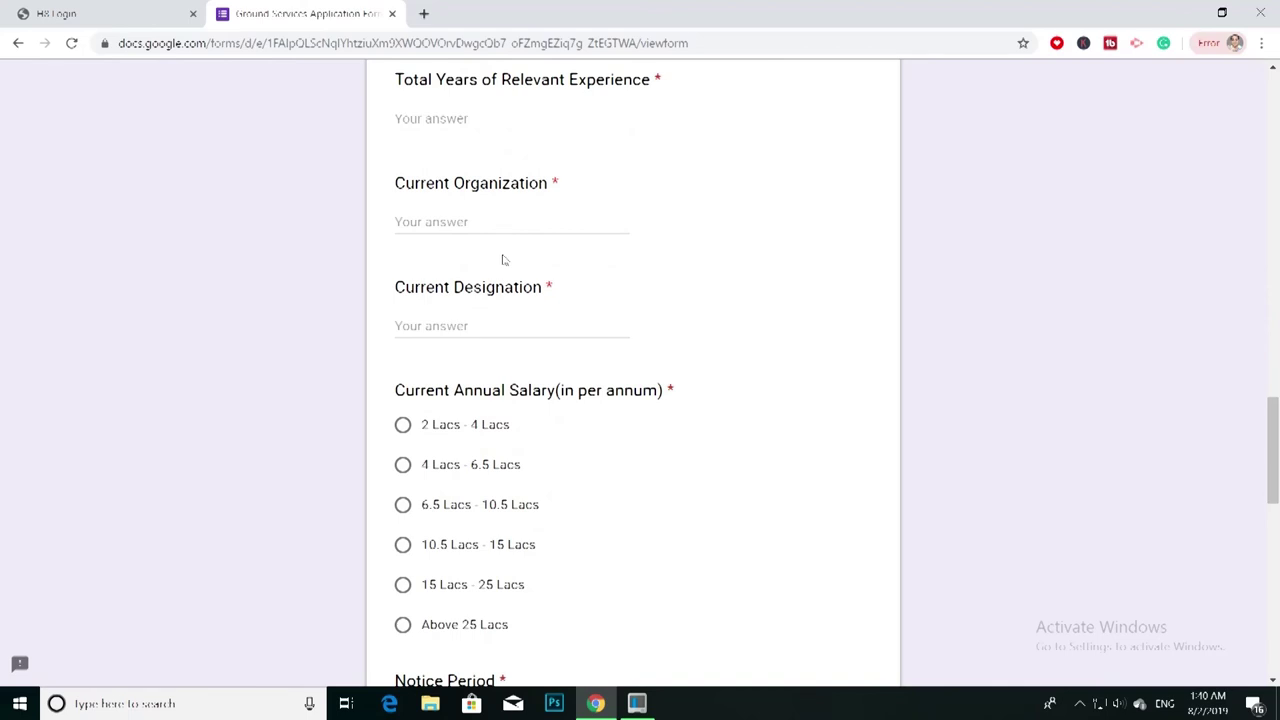
scroll(547, 308, down, 2)
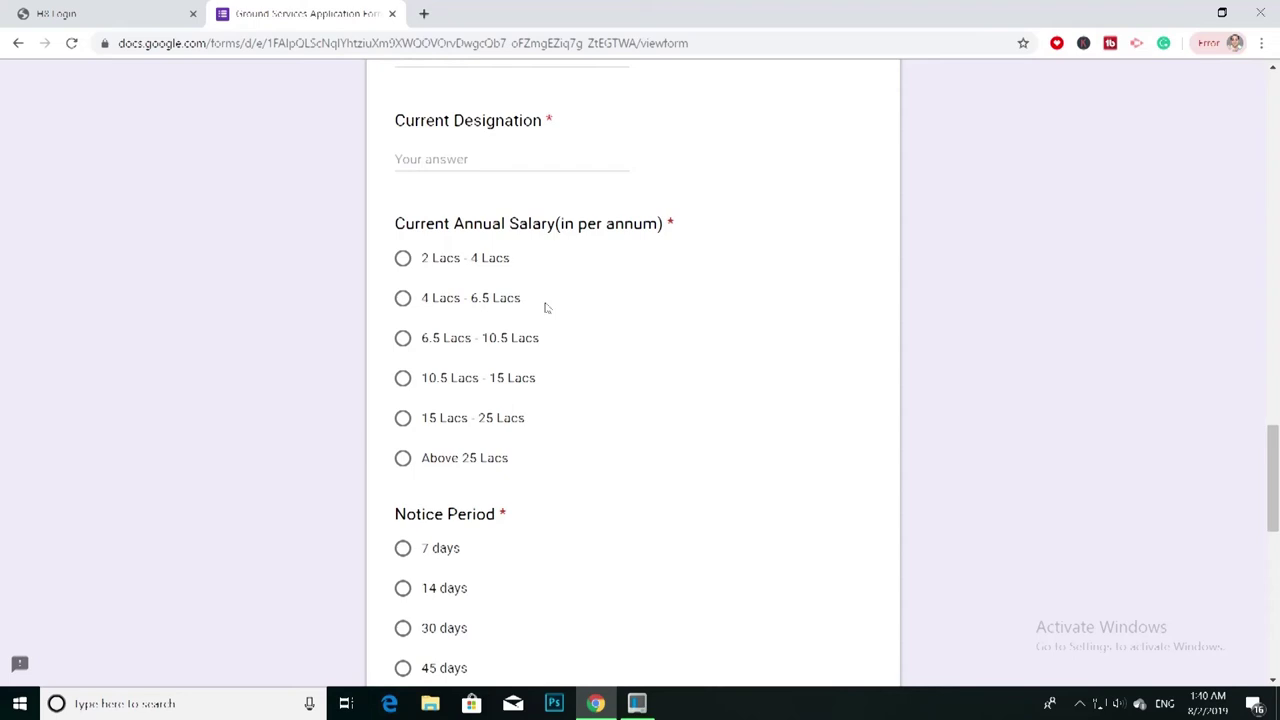
scroll(547, 308, up, 5)
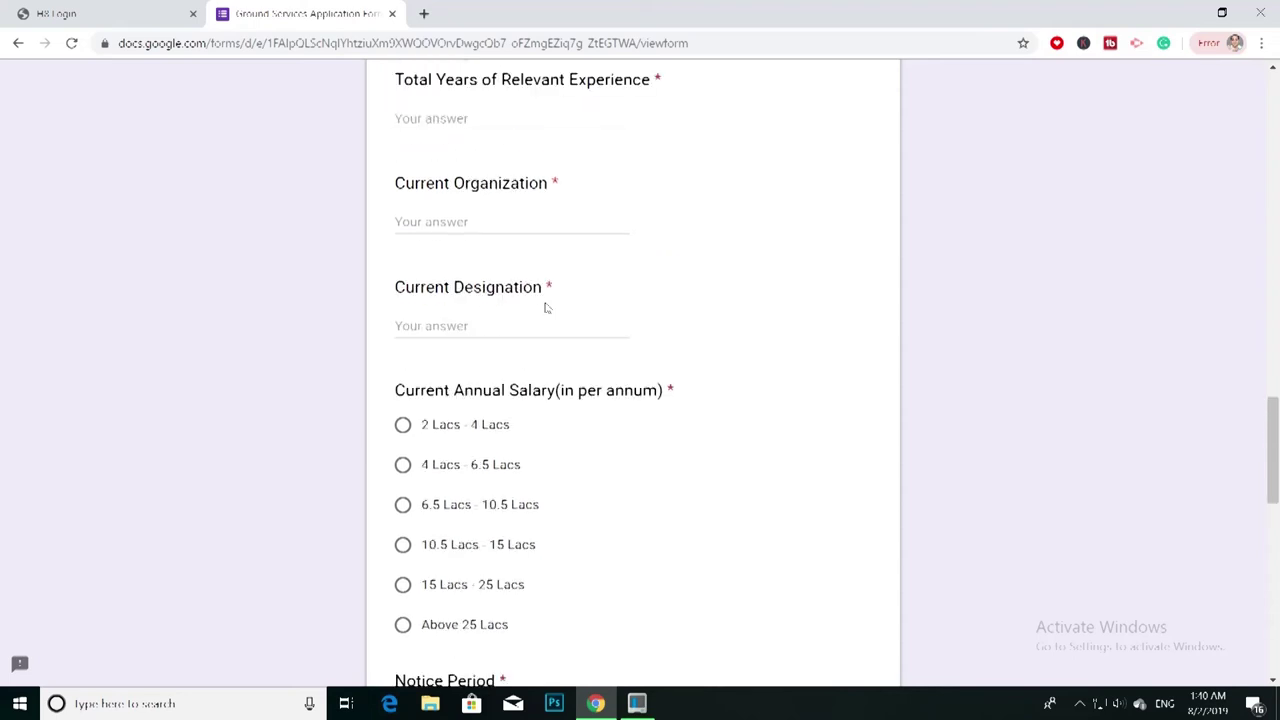
scroll(547, 308, up, 2)
scroll(547, 308, down, 5)
scroll(547, 308, down, 5)
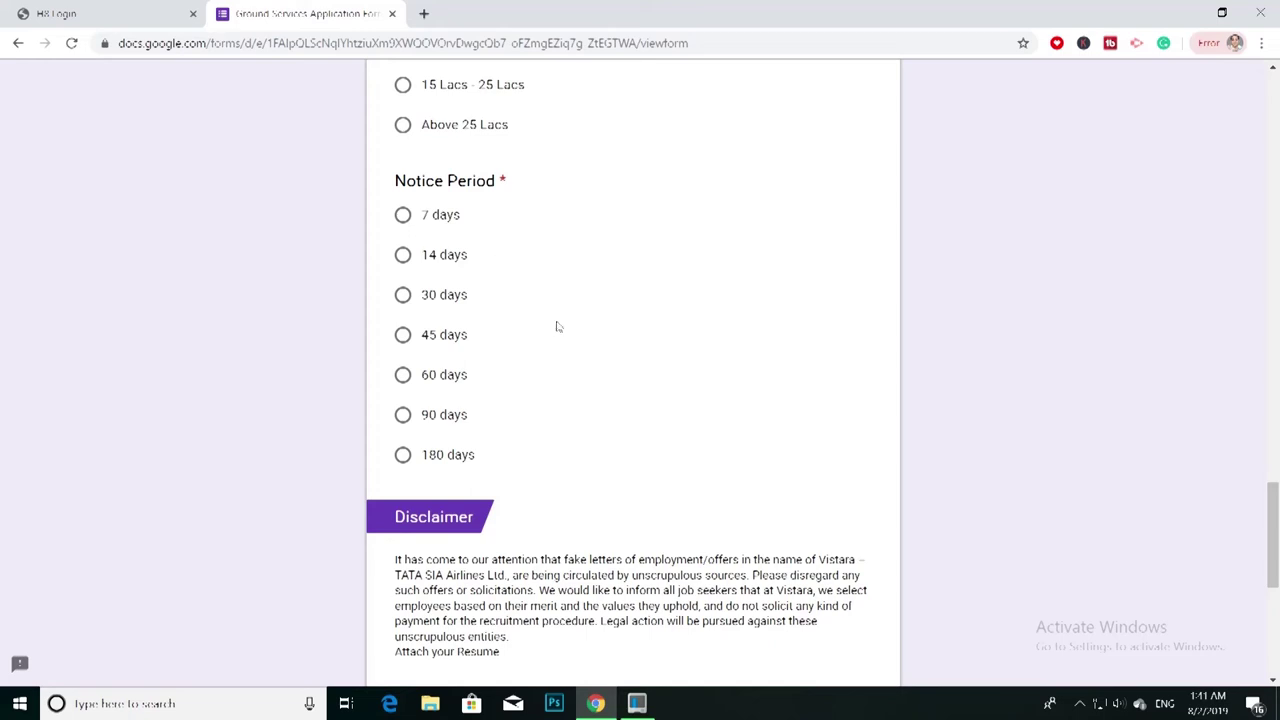
scroll(558, 327, down, 1)
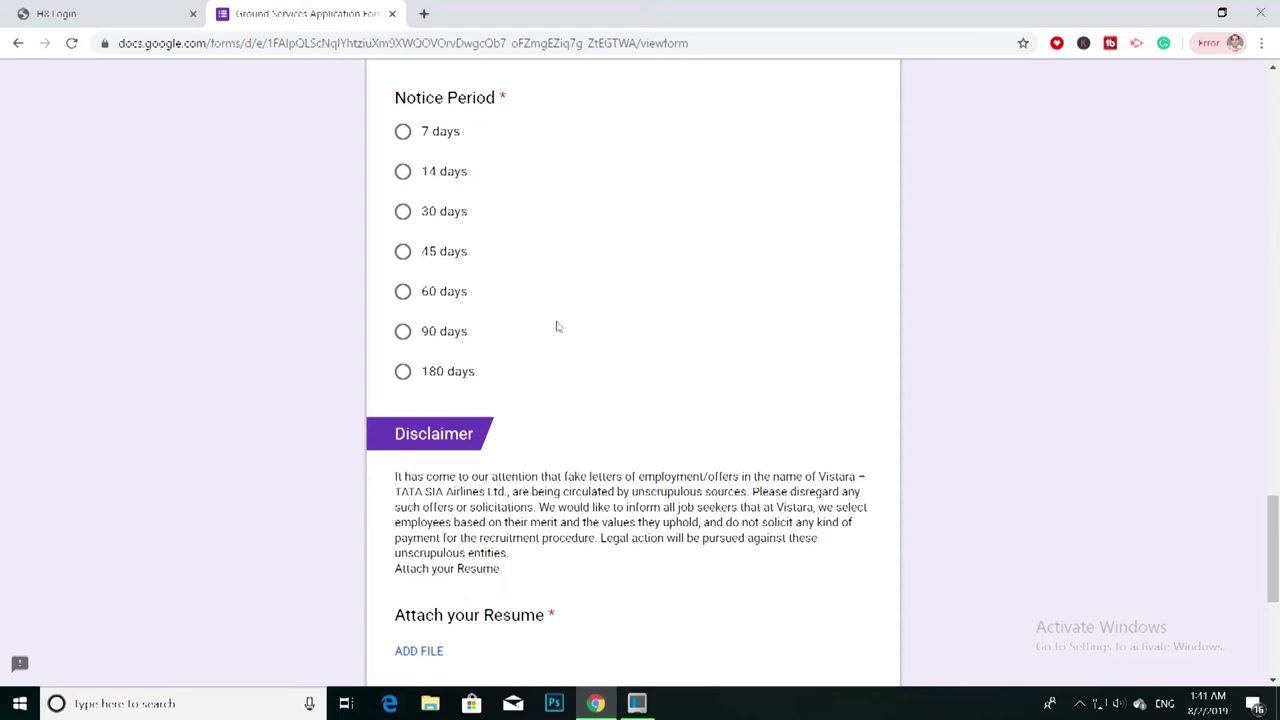
scroll(558, 327, down, 3)
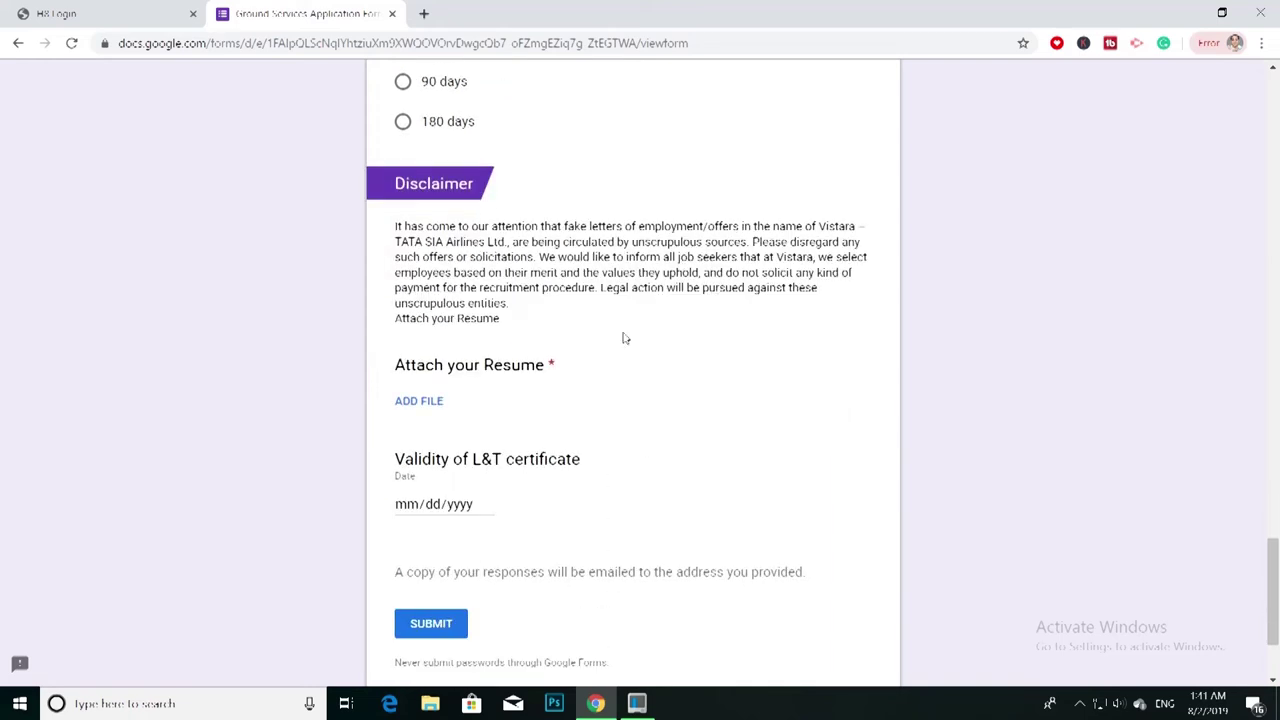
View the resume upload options without attaching a file, and examine the L&T certificate and submission section at the form's end.
click(420, 404)
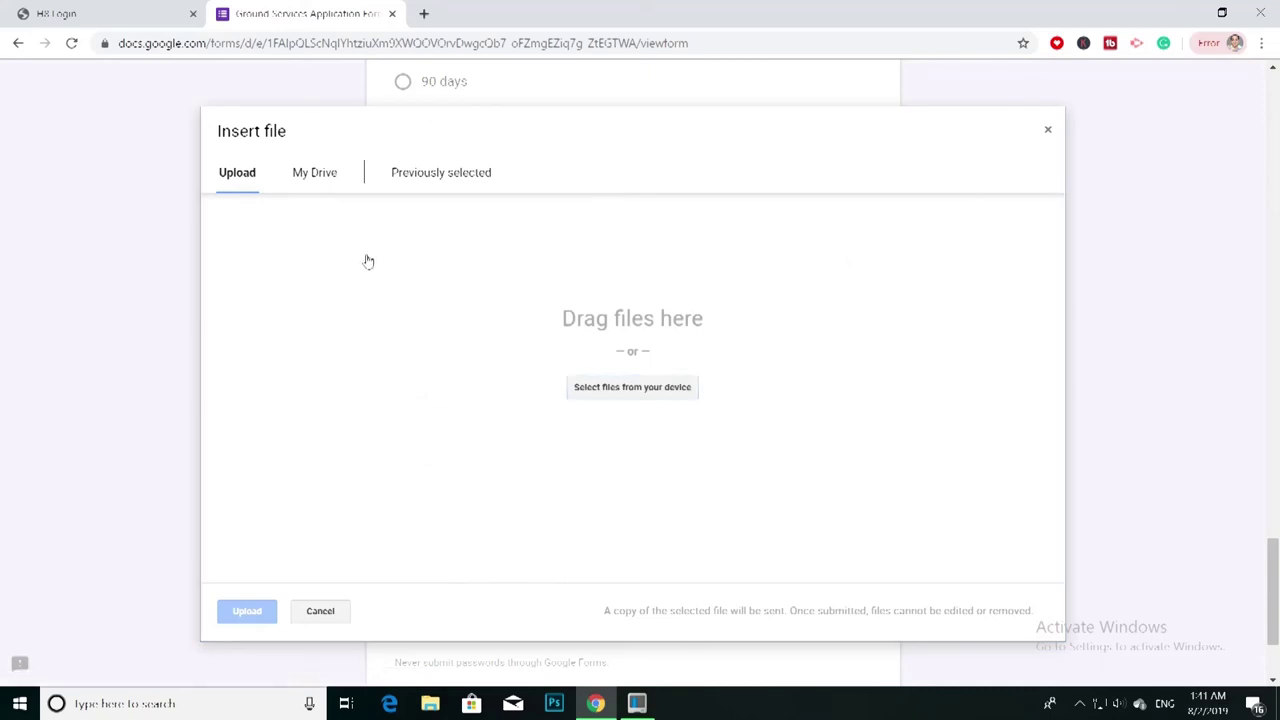
click(1049, 132)
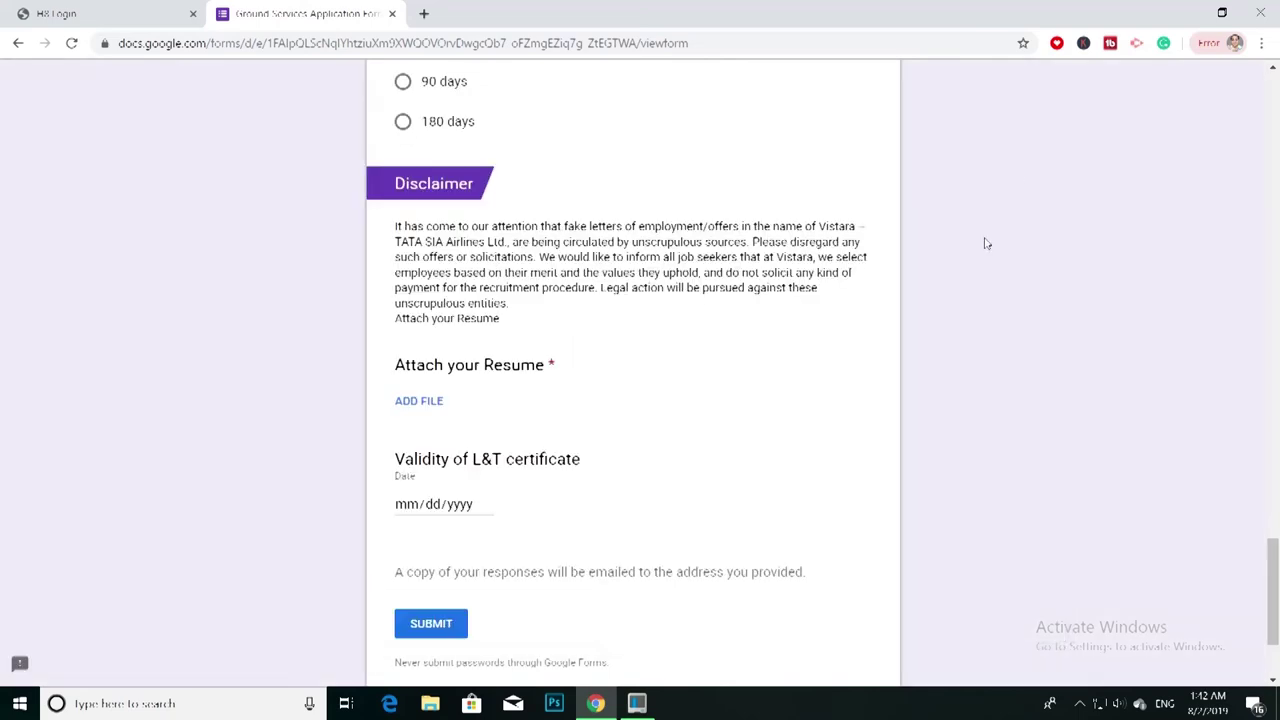
scroll(985, 243, down, 3)
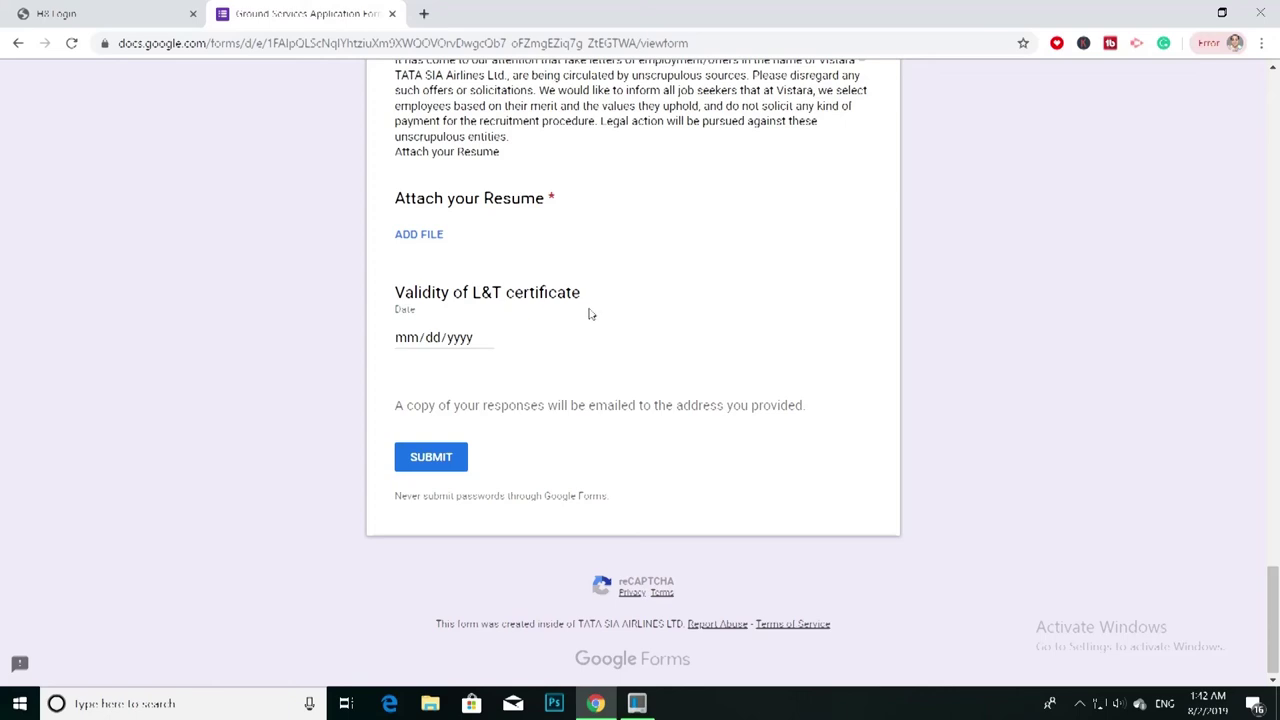
scroll(600, 320, down, 1)
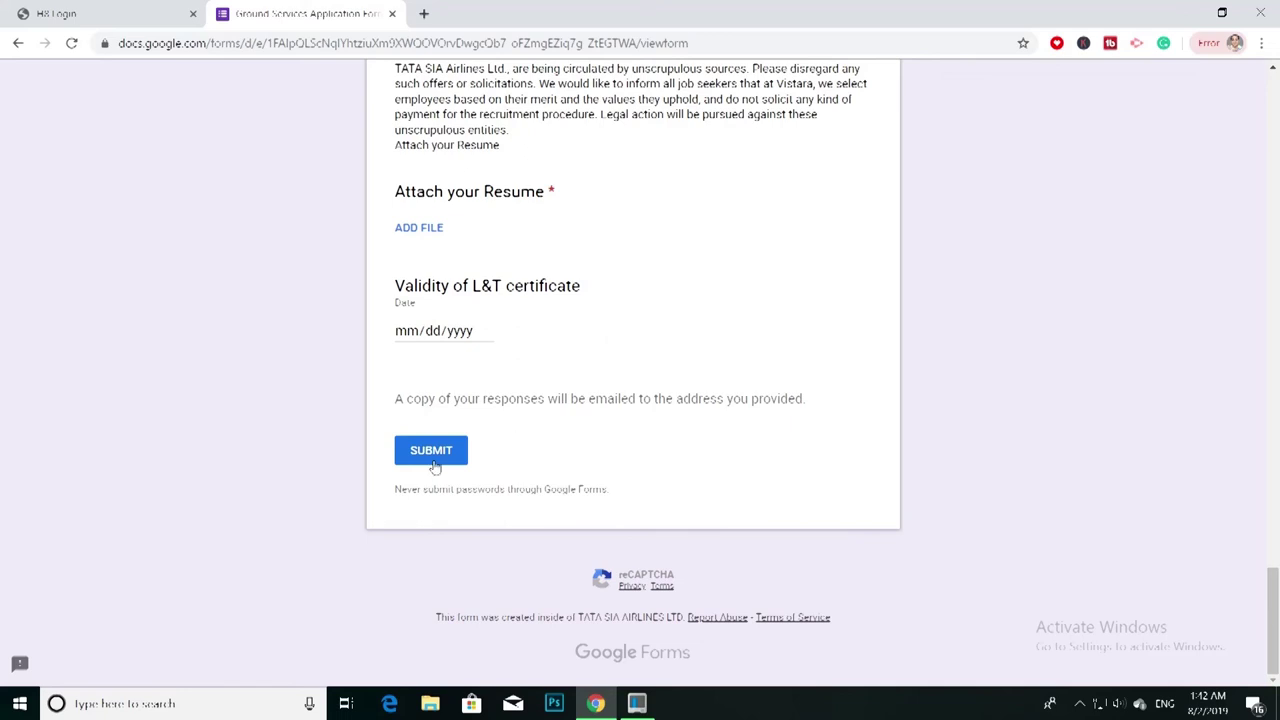